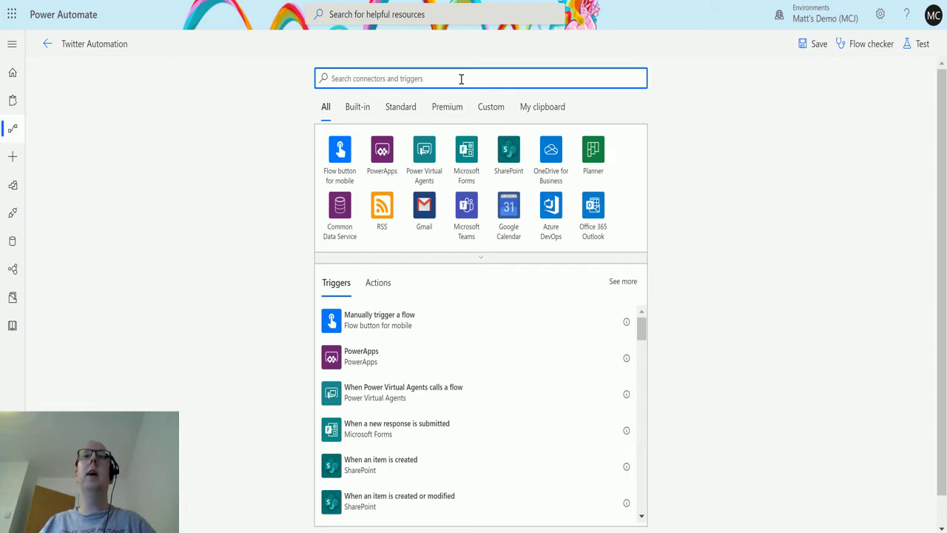
type("twit")
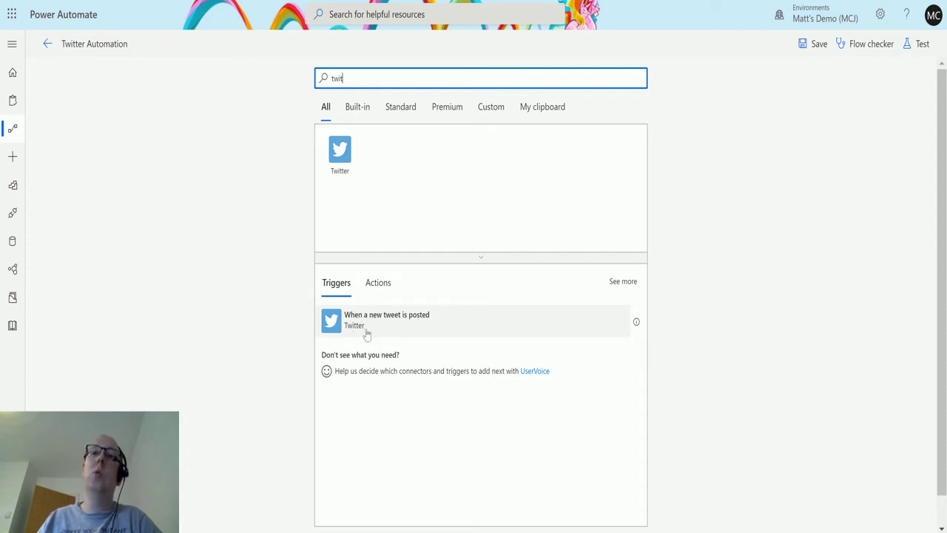
left_click(417, 322)
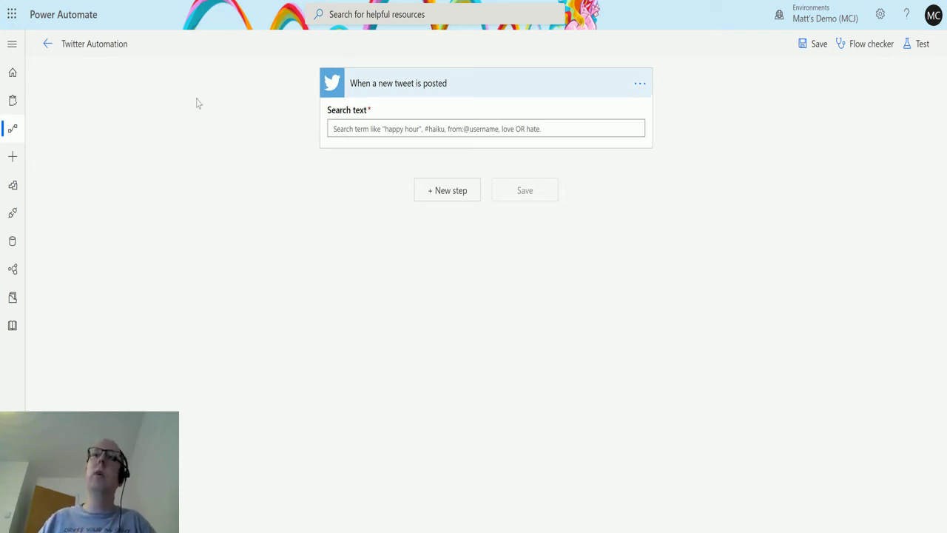
left_click(353, 129)
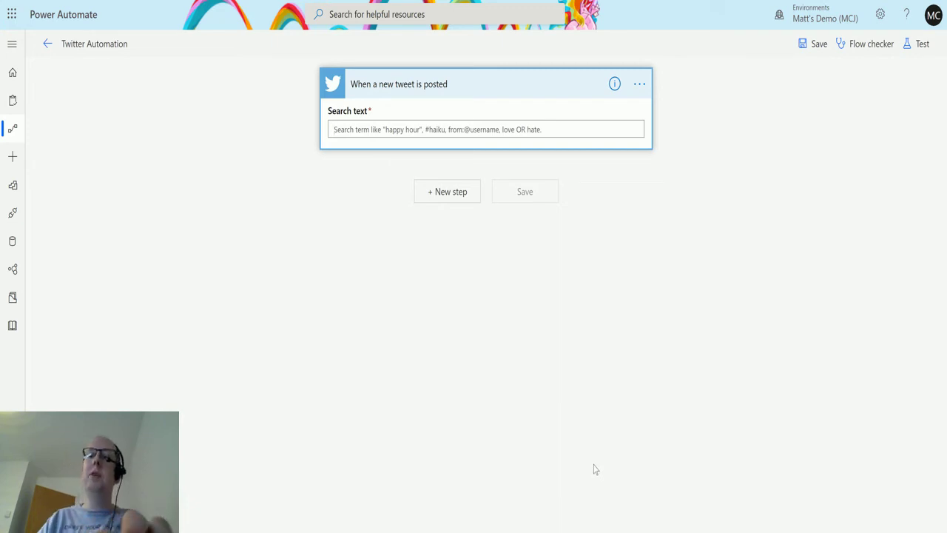
type("@d365")
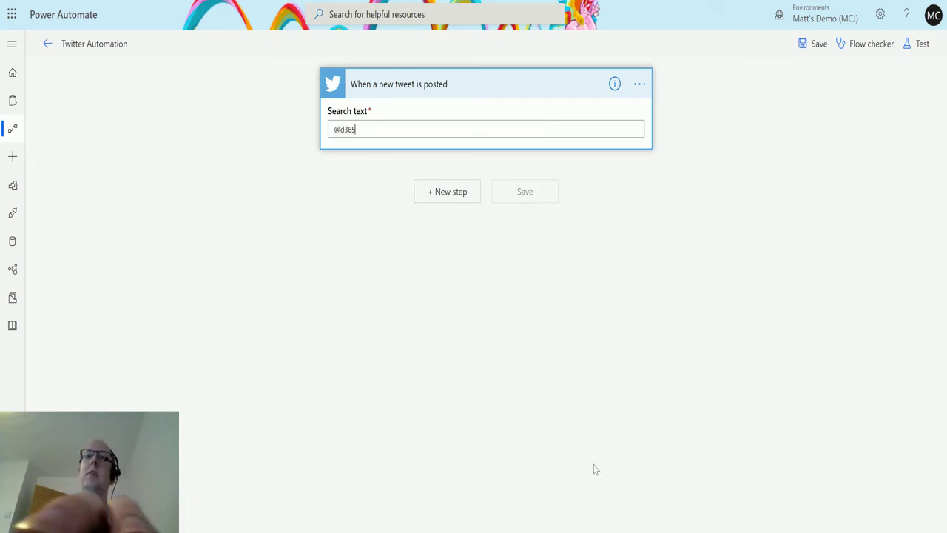
type("geek")
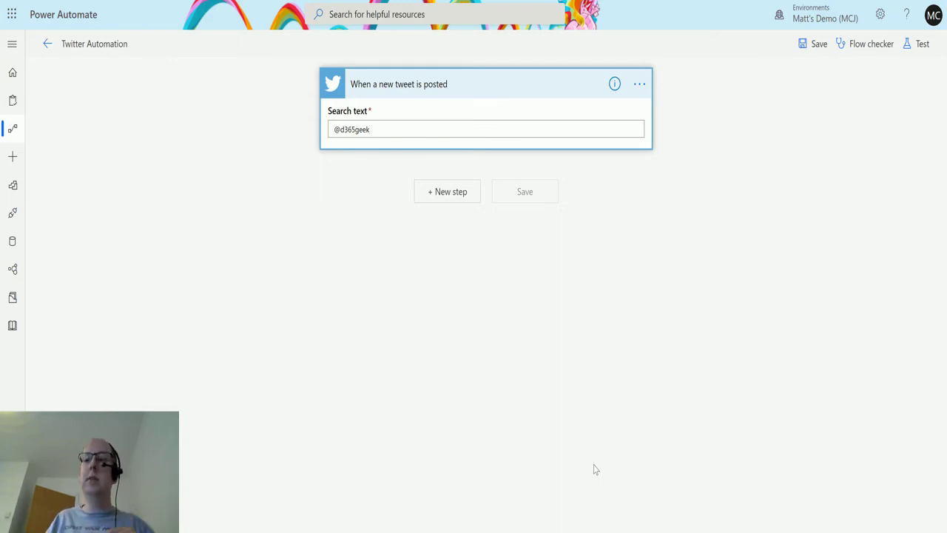
key("Home")
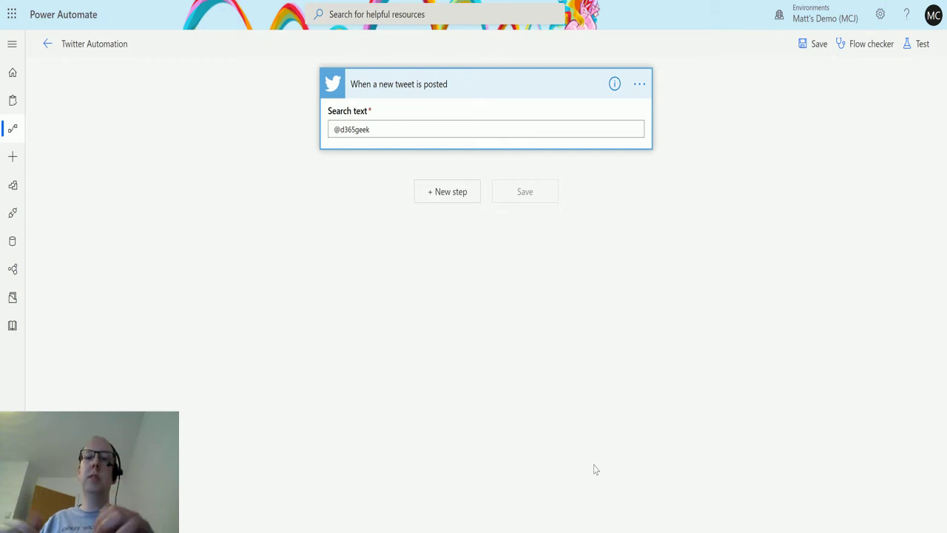
type("from")
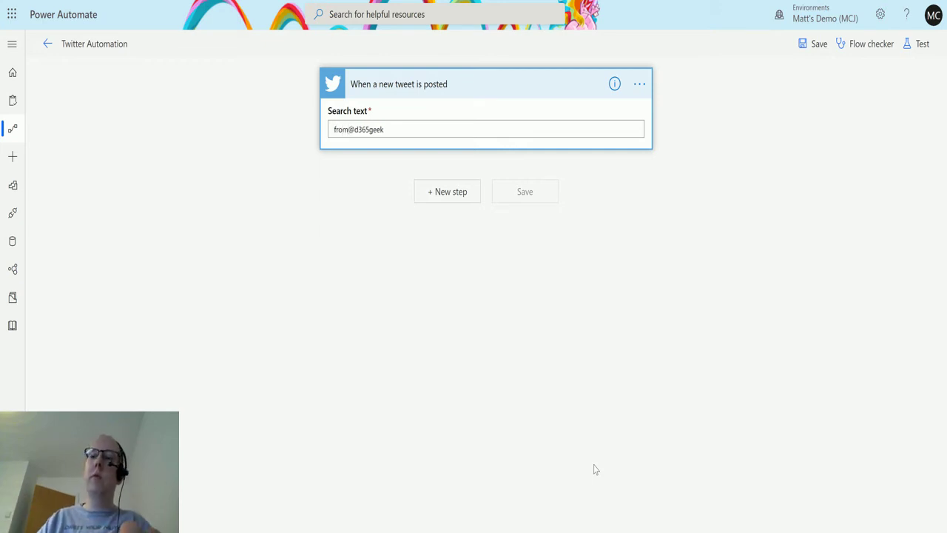
type(":")
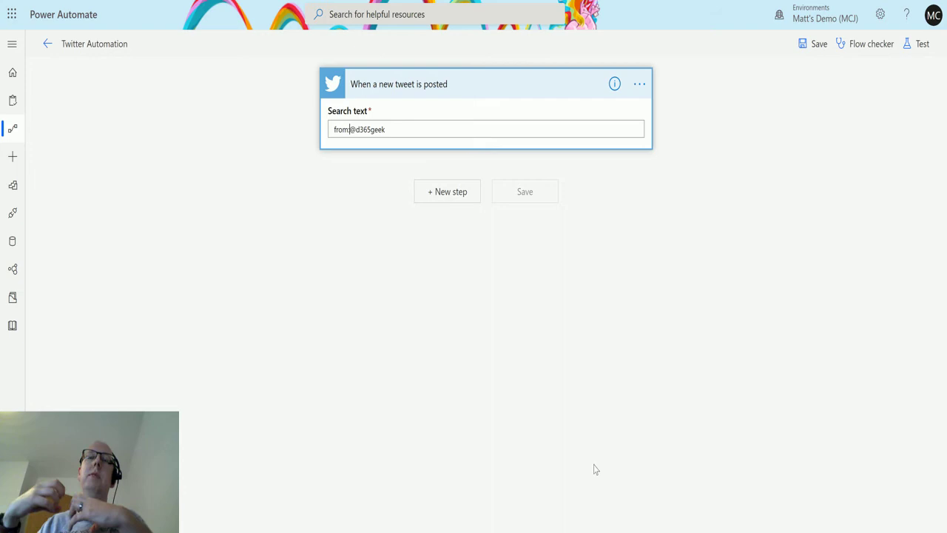
type(":")
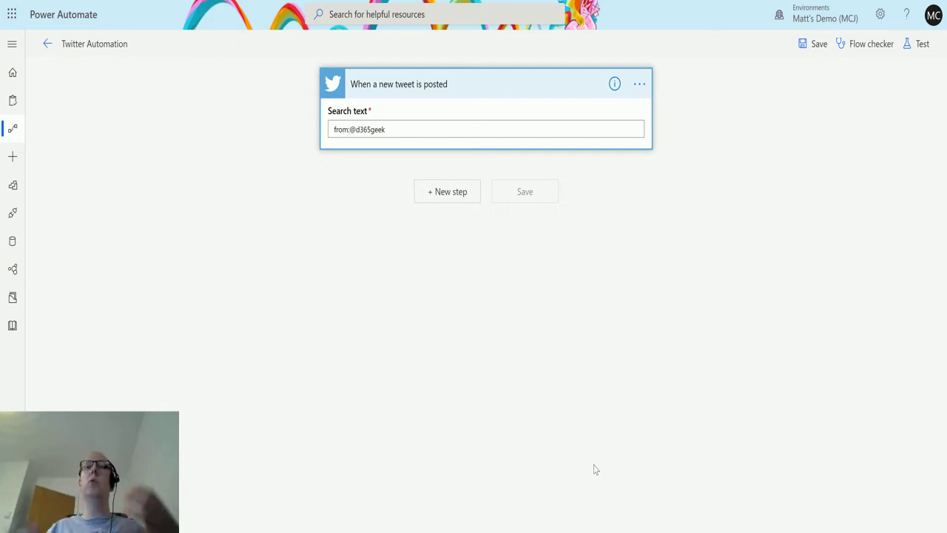
type(":")
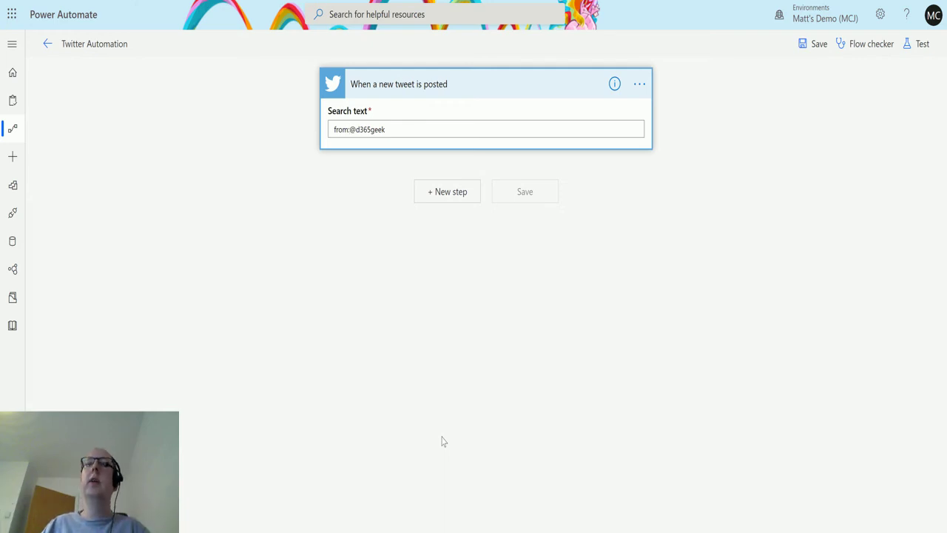
left_click(469, 200)
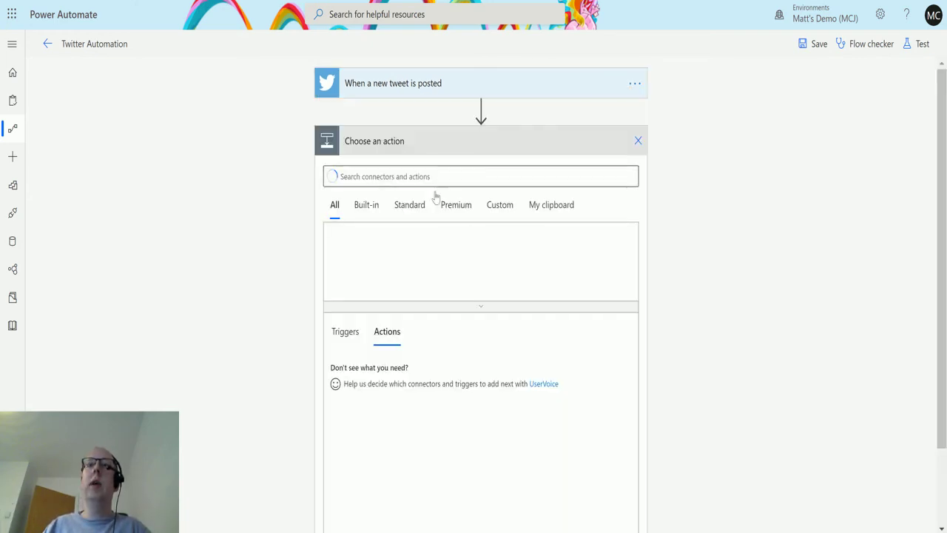
type("copose")
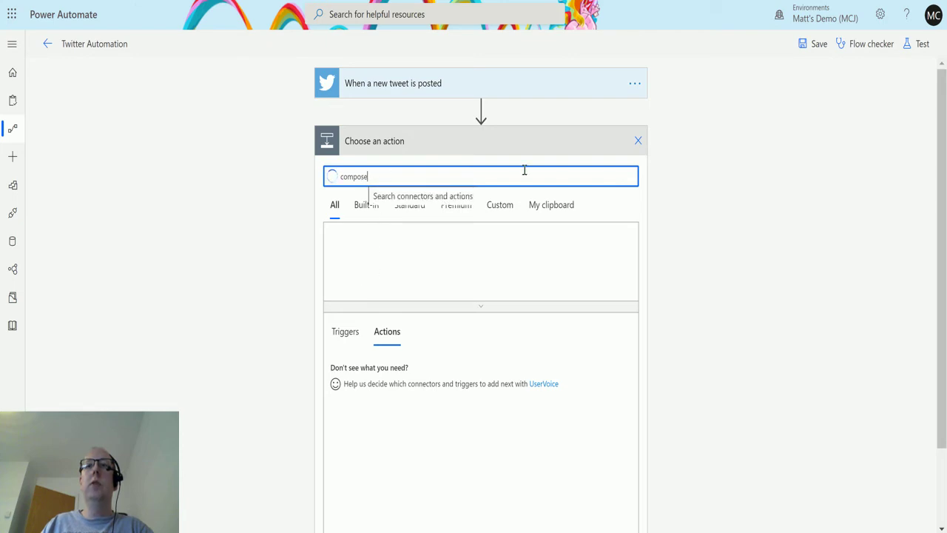
double_click(365, 177)
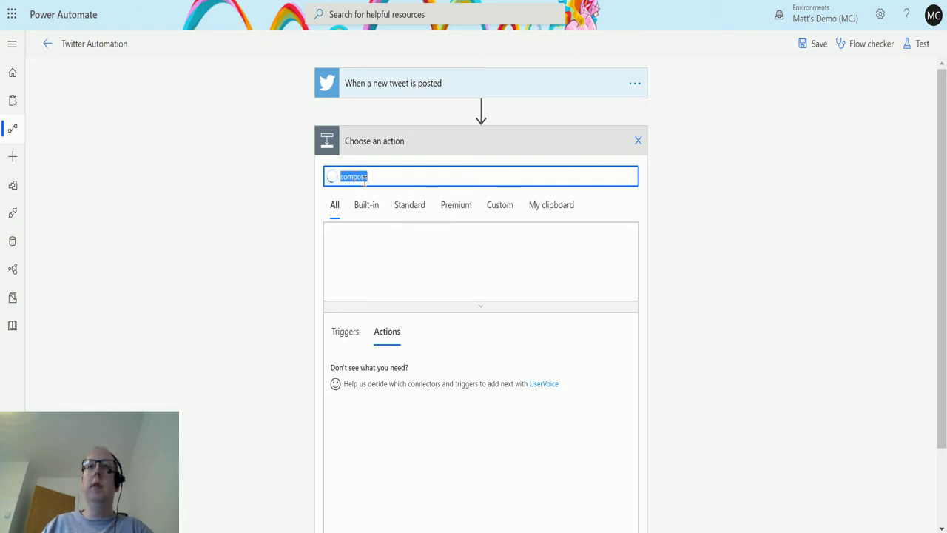
key("BackSpace")
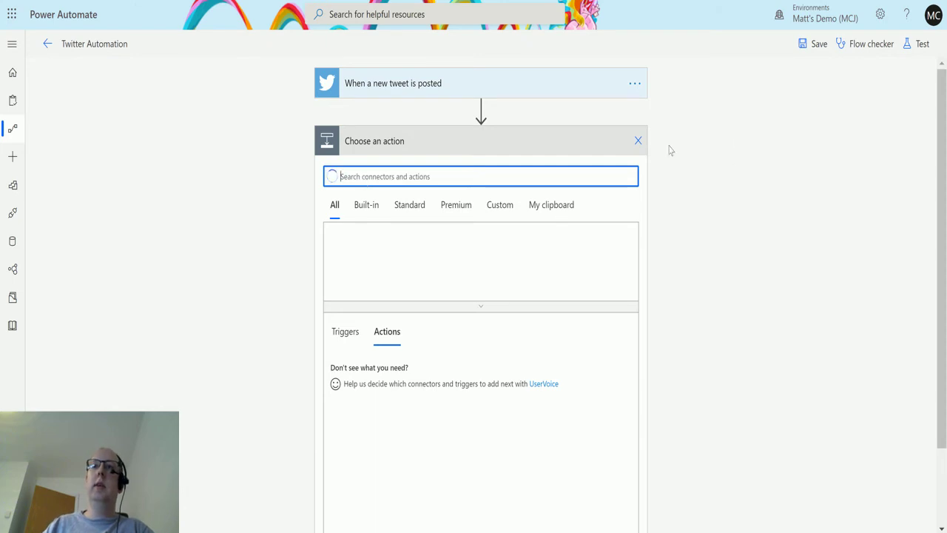
left_click(638, 141)
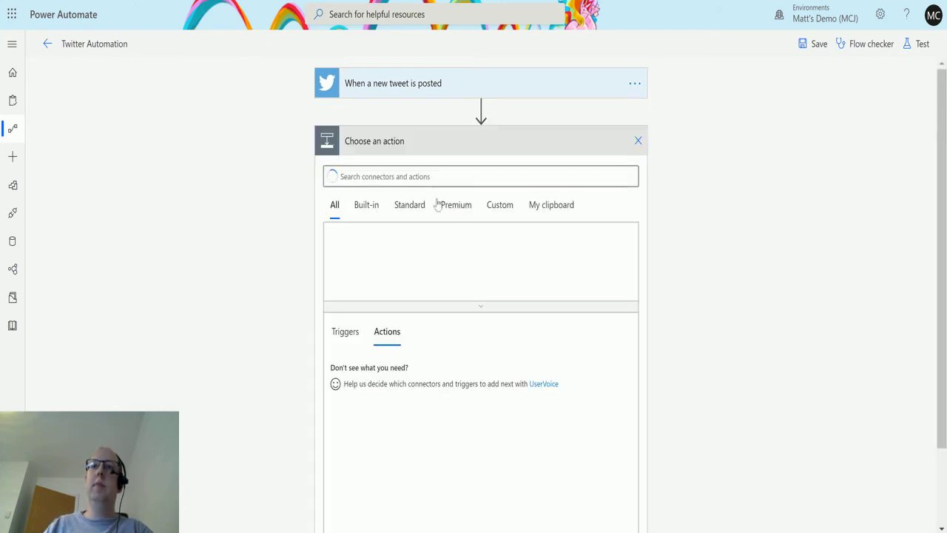
Step: Add a built-in Data Operation Compose action as a new step after the tweet trigger
left_click(431, 142)
left_click(370, 207)
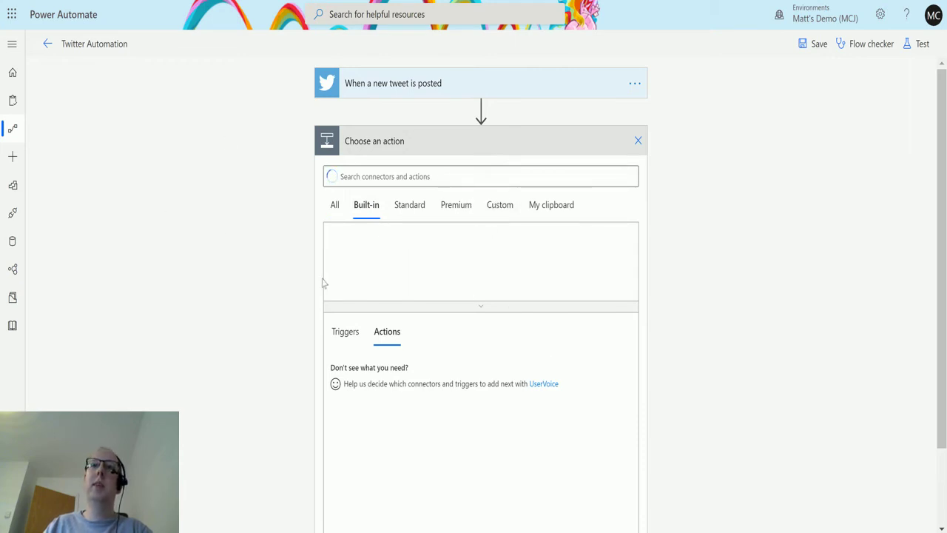
left_click(474, 93)
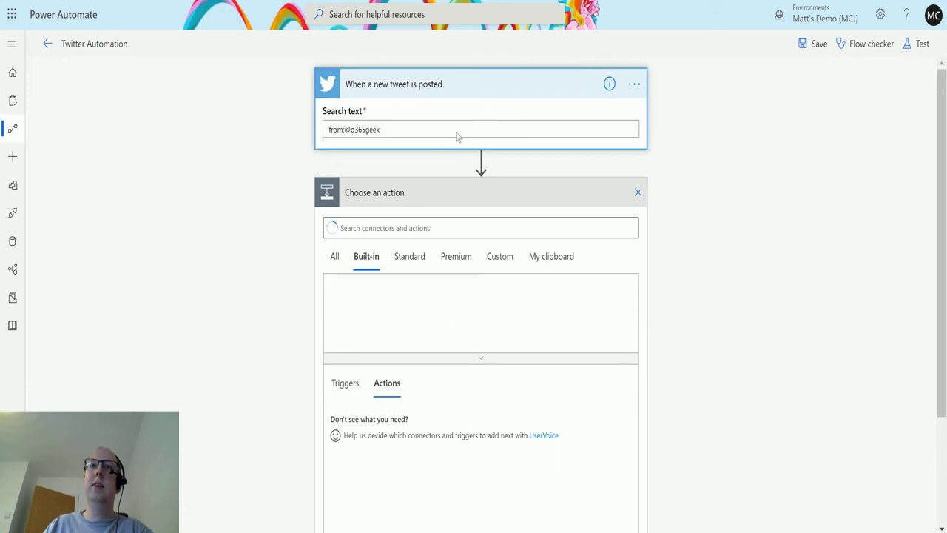
left_click(452, 88)
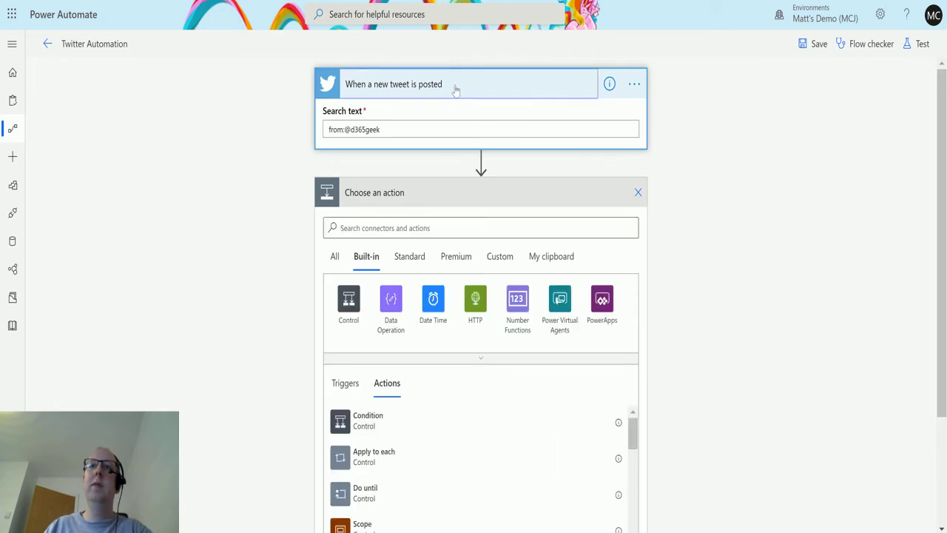
left_click(391, 251)
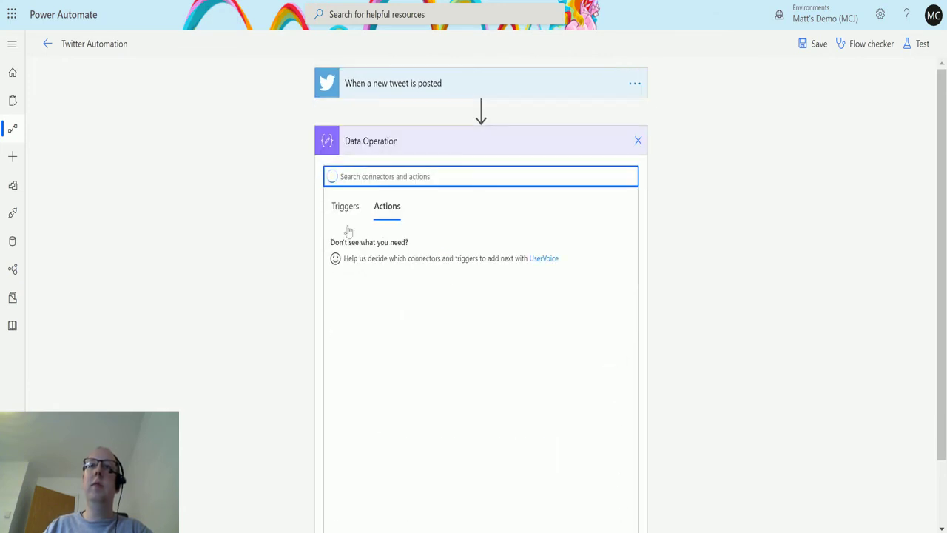
left_click(378, 250)
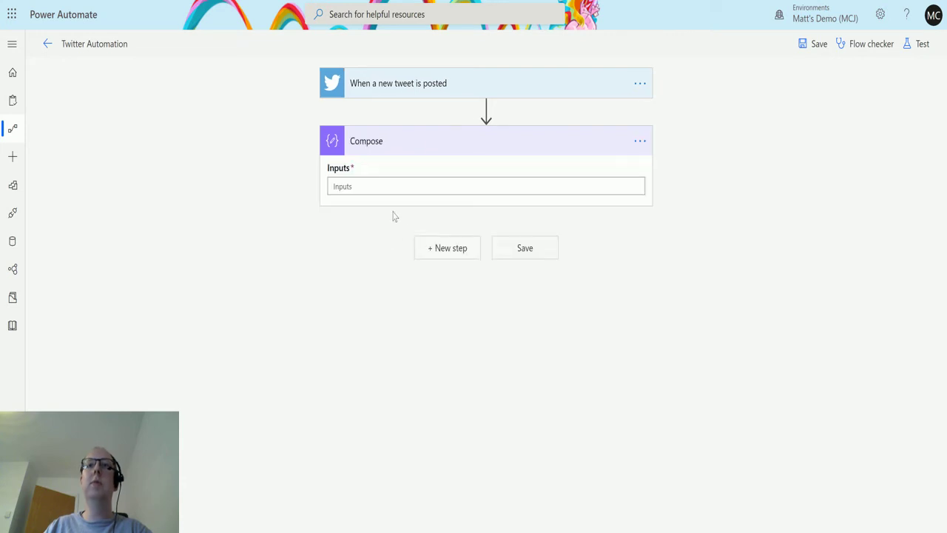
Step: Insert the trigger's Tweet text dynamic value into the Compose action's Inputs
left_click(368, 187)
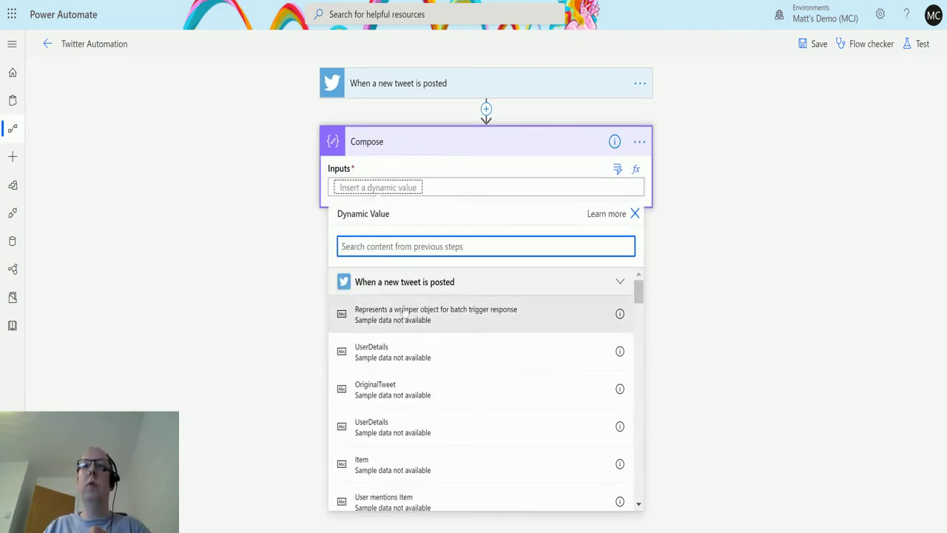
scroll(416, 421, "down", 1)
scroll(414, 422, "down", 1)
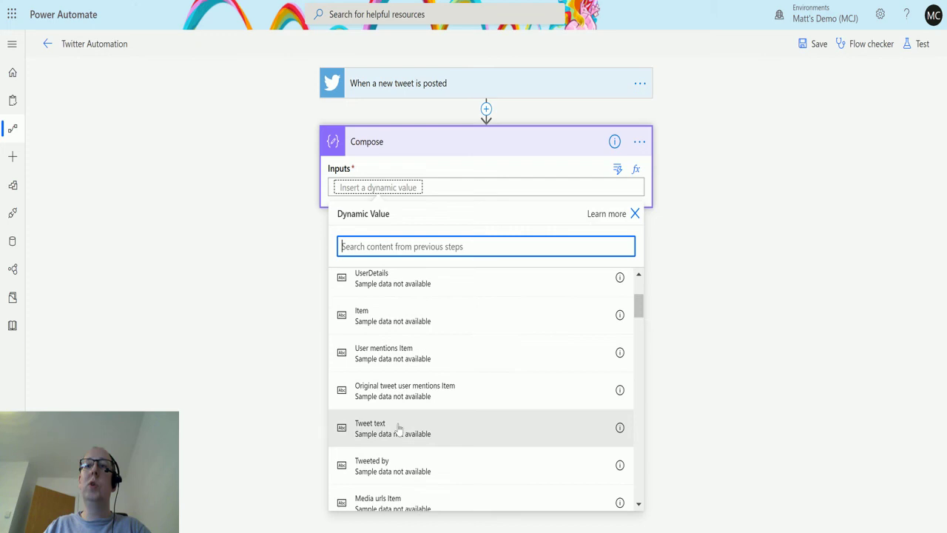
left_click(396, 427)
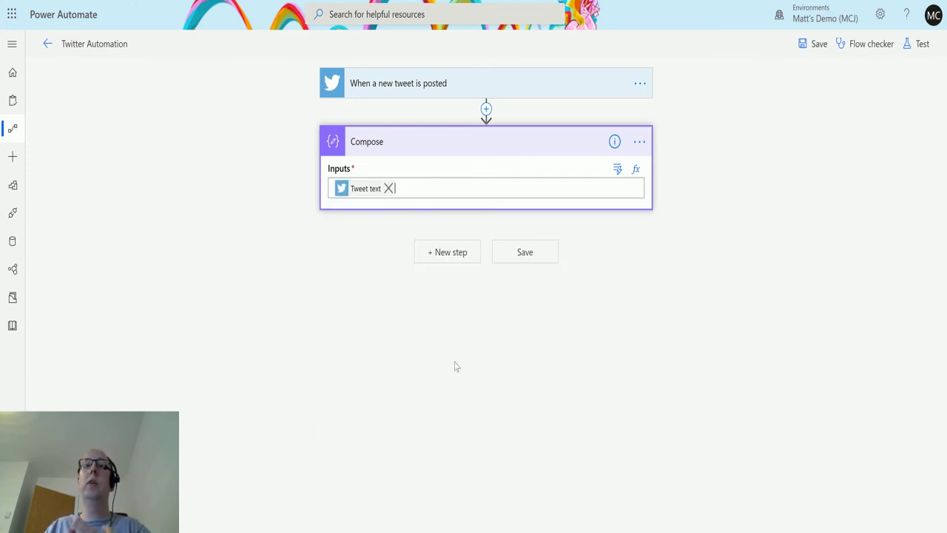
Step: Examine which other dynamic values the tweet trigger offers for the Compose action's Inputs
left_click(433, 193)
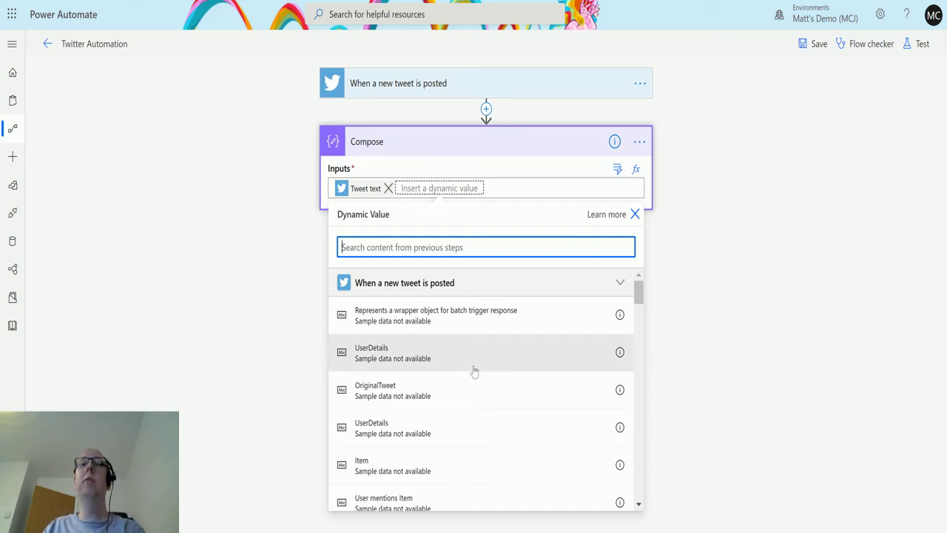
scroll(422, 376, "down", 5)
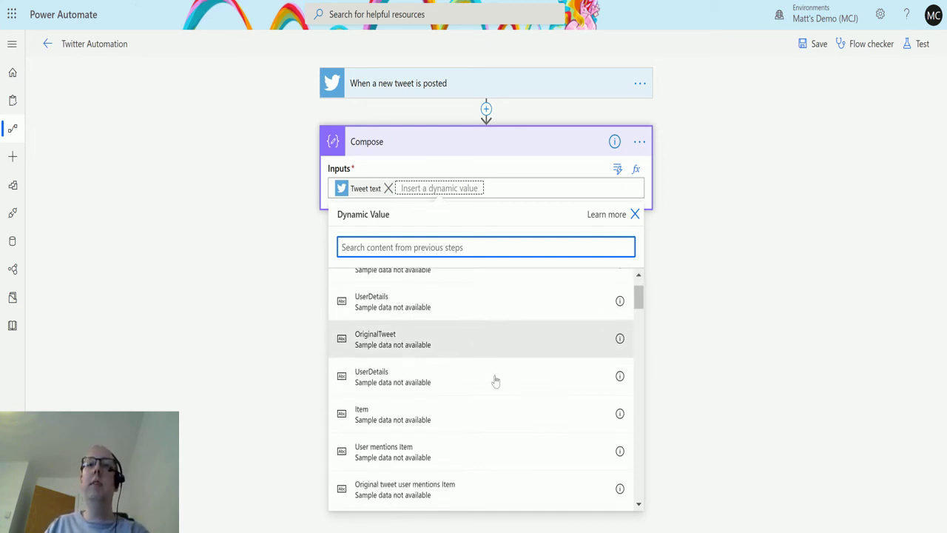
scroll(428, 367, "down", 1)
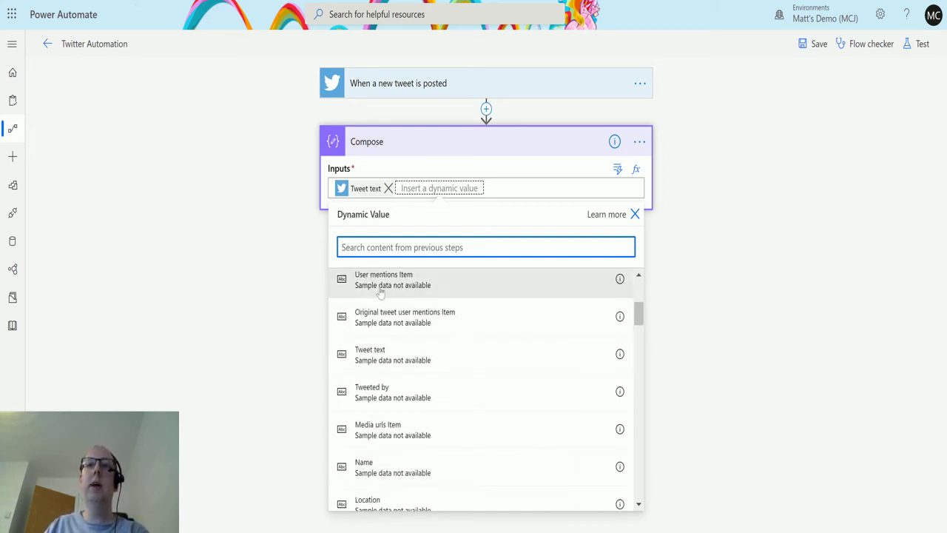
scroll(434, 389, "down", 6)
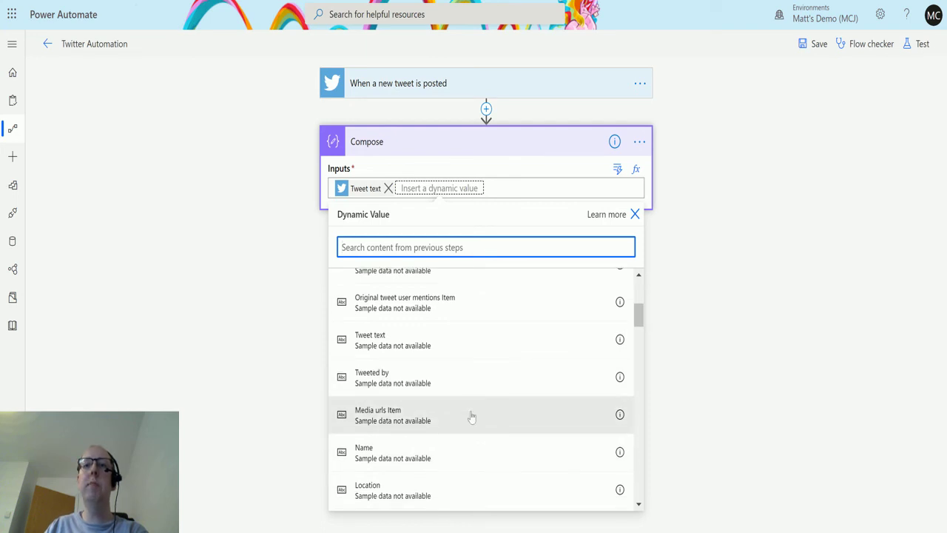
scroll(422, 452, "down", 6)
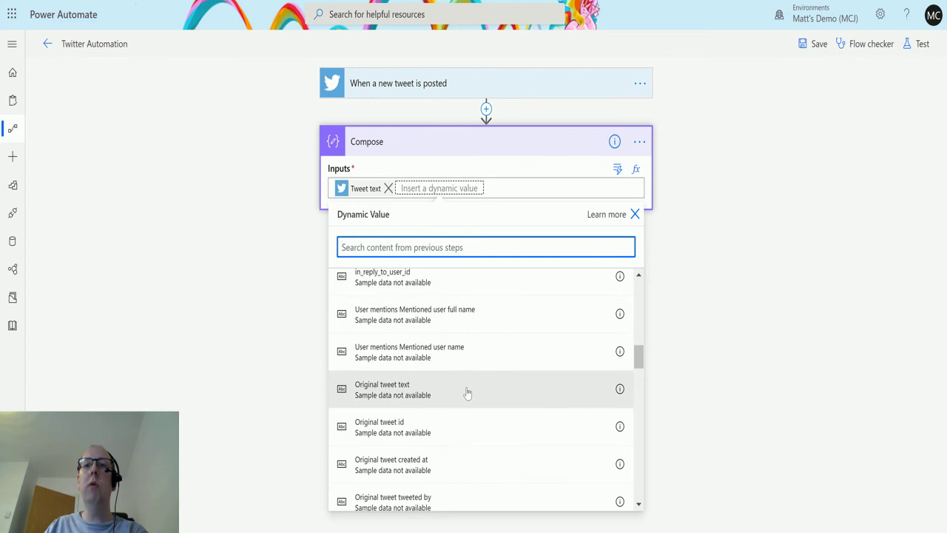
scroll(459, 370, "down", 10)
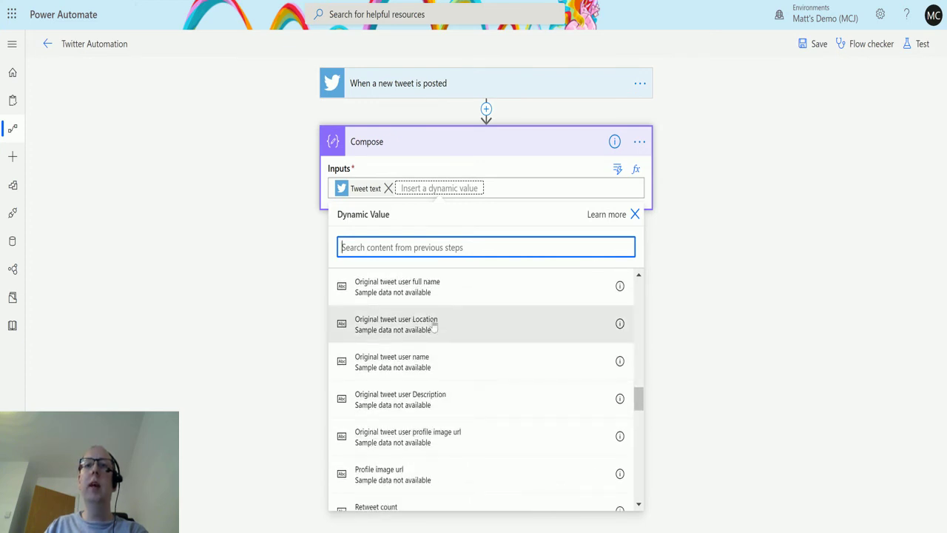
scroll(469, 362, "down", 10)
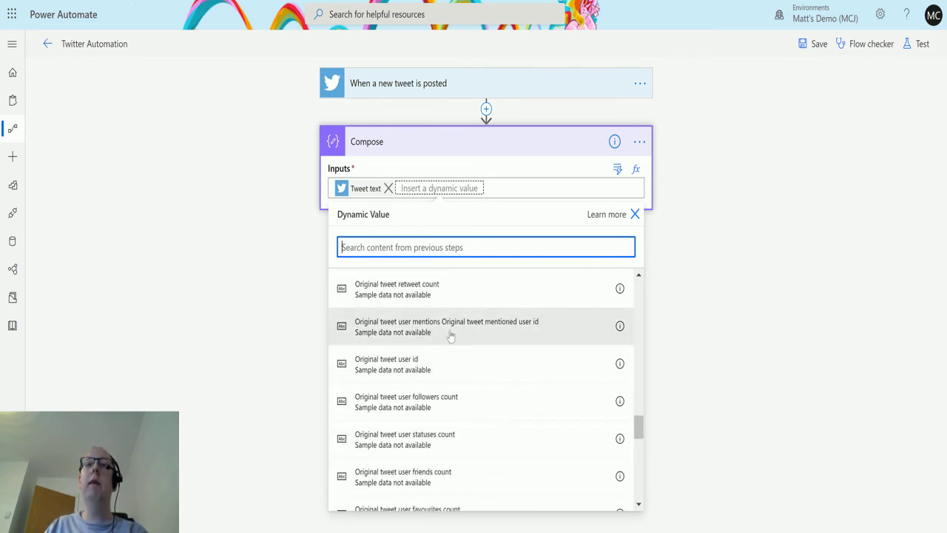
left_click(503, 170)
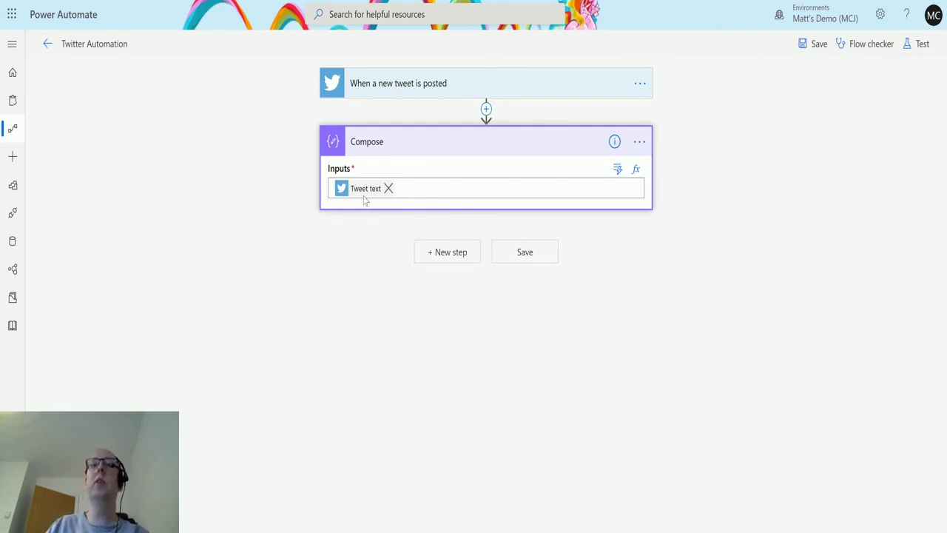
Step: Save the flow and start a test run with the option to perform the trigger action manually
left_click(920, 46)
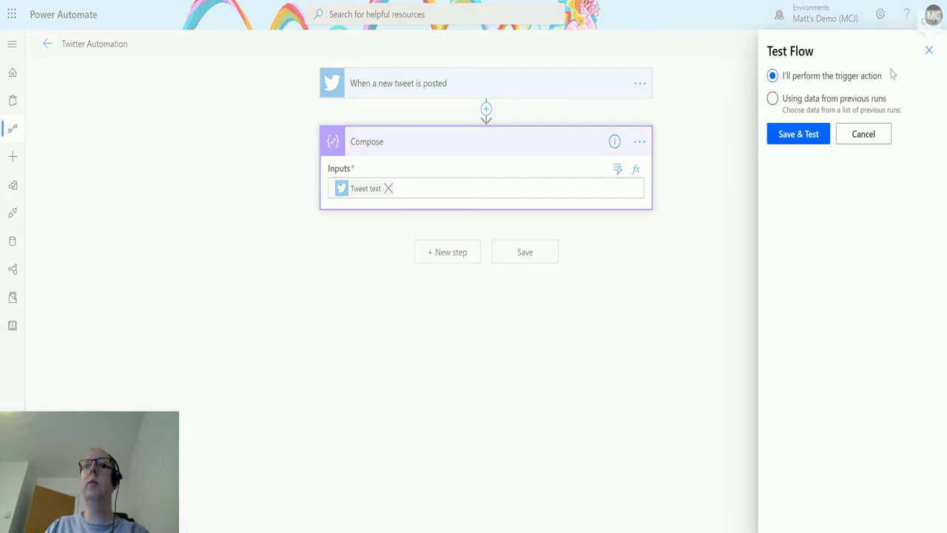
left_click(811, 135)
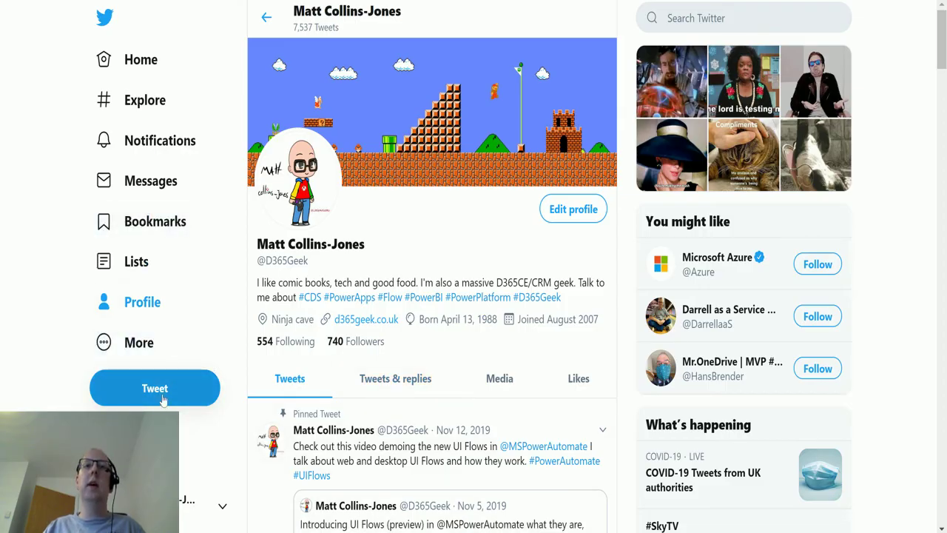
Step: Start a new tweet on Twitter reading "What's up everyone? What are we doing tonight?", correcting the spelling of "everyone"
left_click(163, 393)
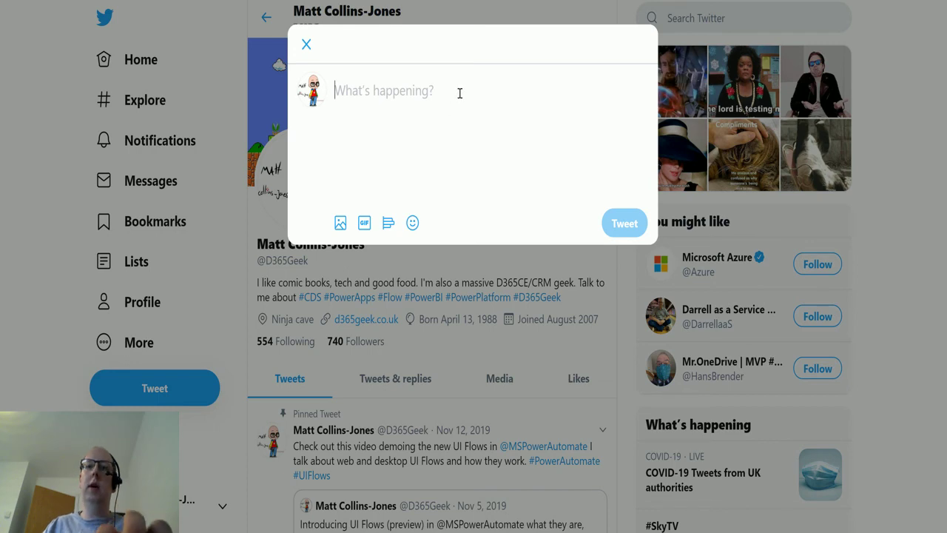
type("What's up e")
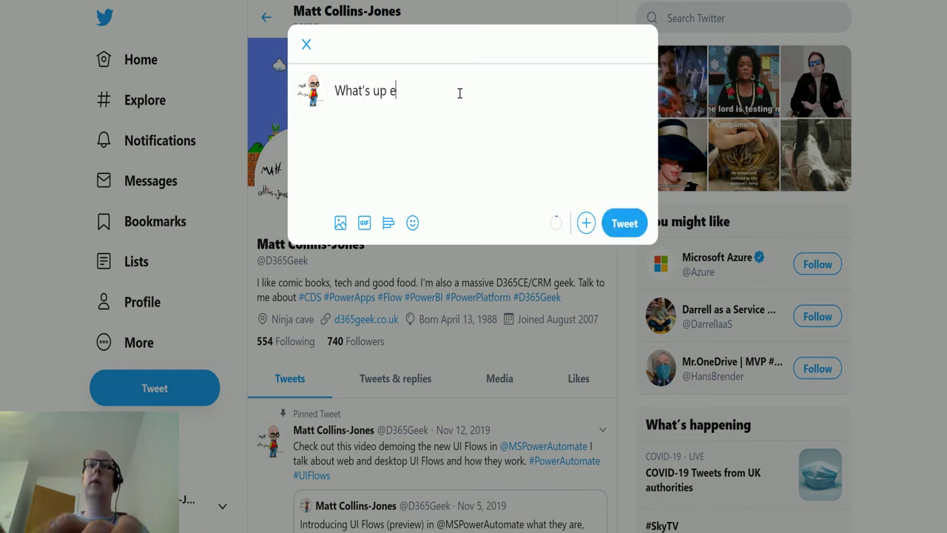
type("vereyone? Wh")
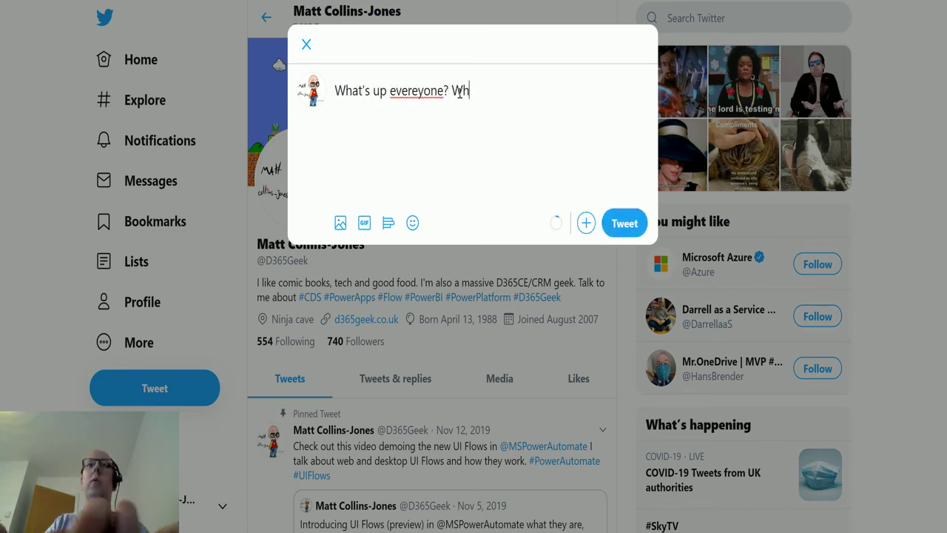
type("at are we do")
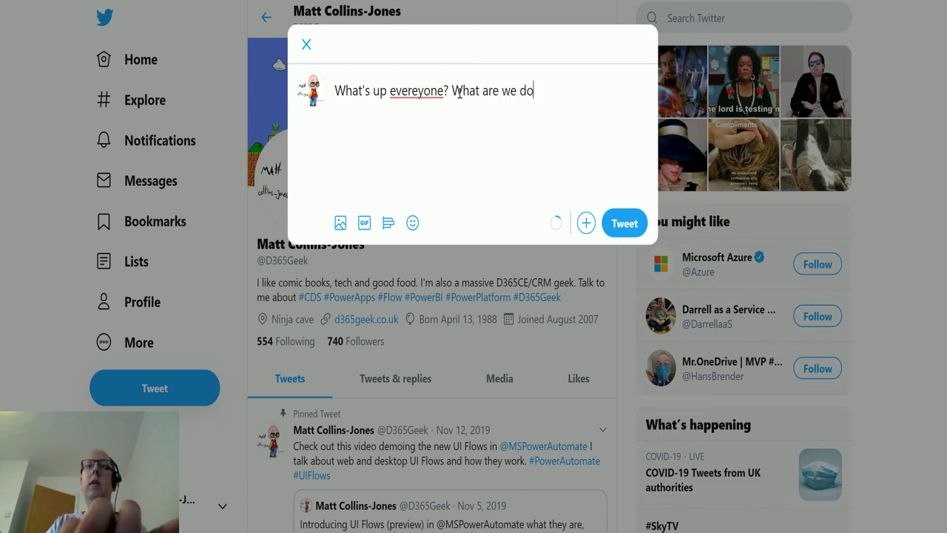
type("ing tonight?")
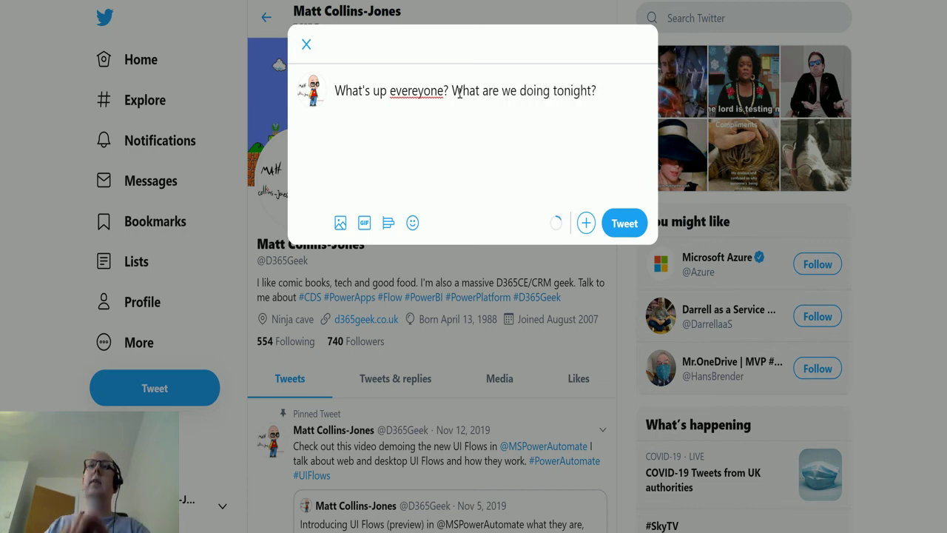
right_click(438, 91)
left_click(472, 106)
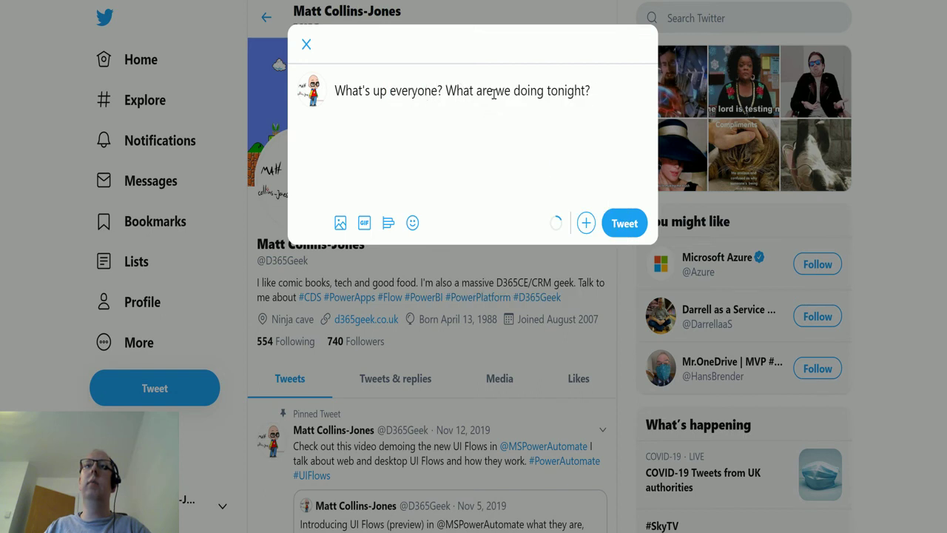
Step: Append the hashtag #PAVideoDemos to the end of the tweet and post it
left_click(607, 95)
type("#PA")
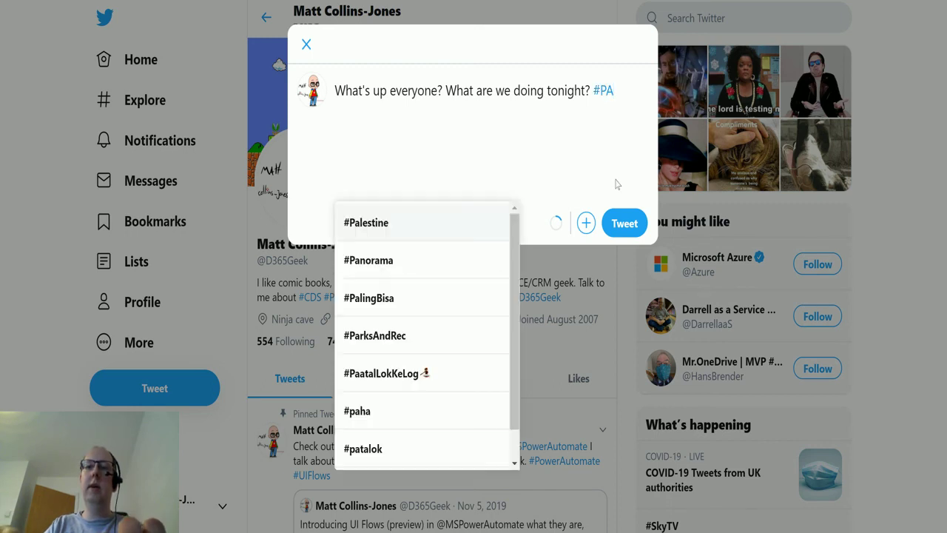
type("VideoD")
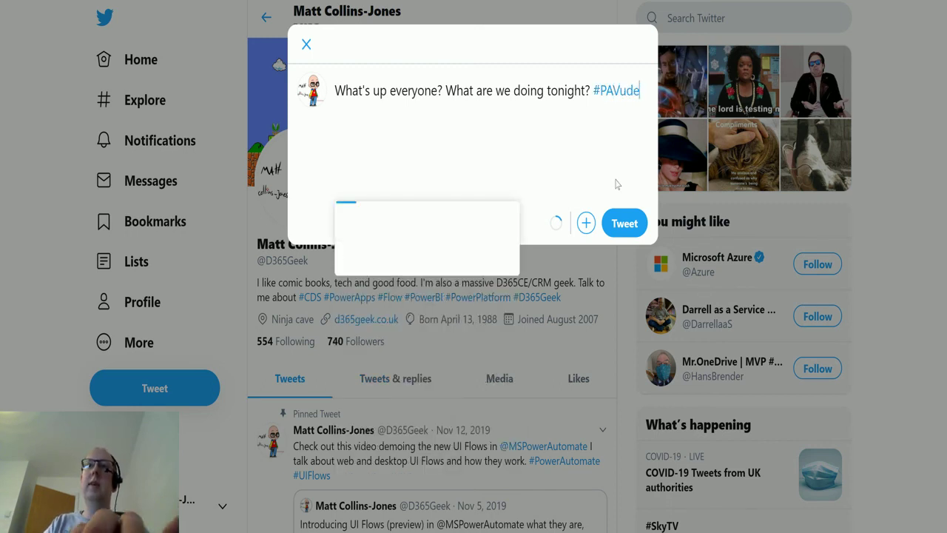
type("emos")
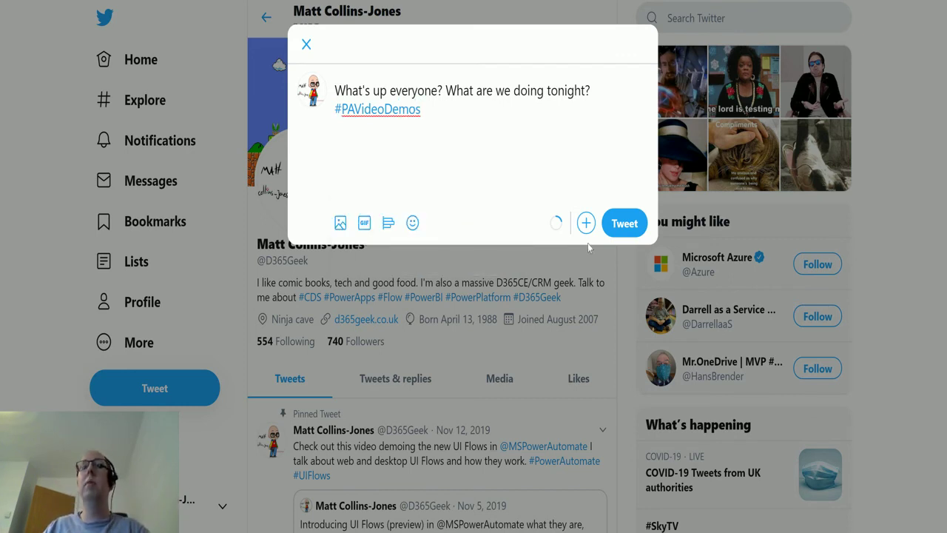
left_click(625, 224)
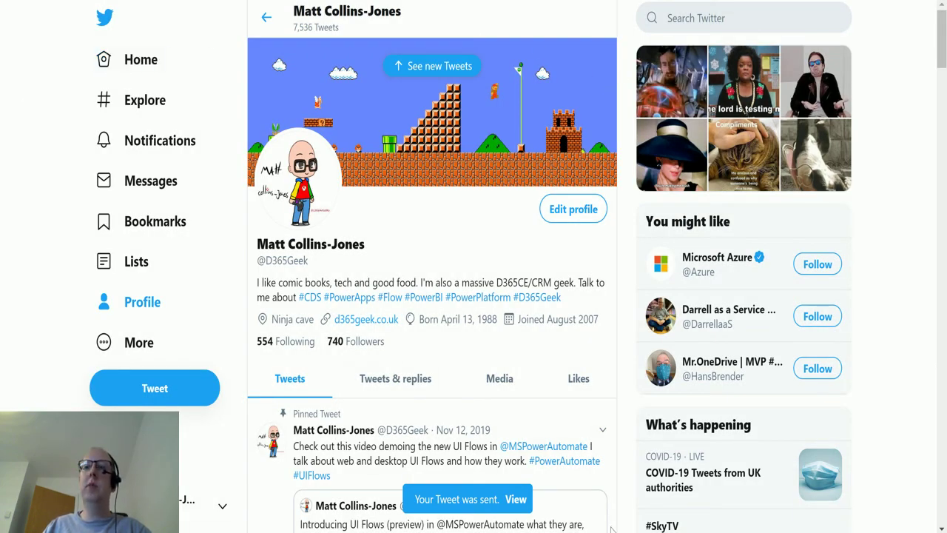
Step: Switch back to Power Automate and open the completed run of the Twitter flow
key("ctrl+Tab")
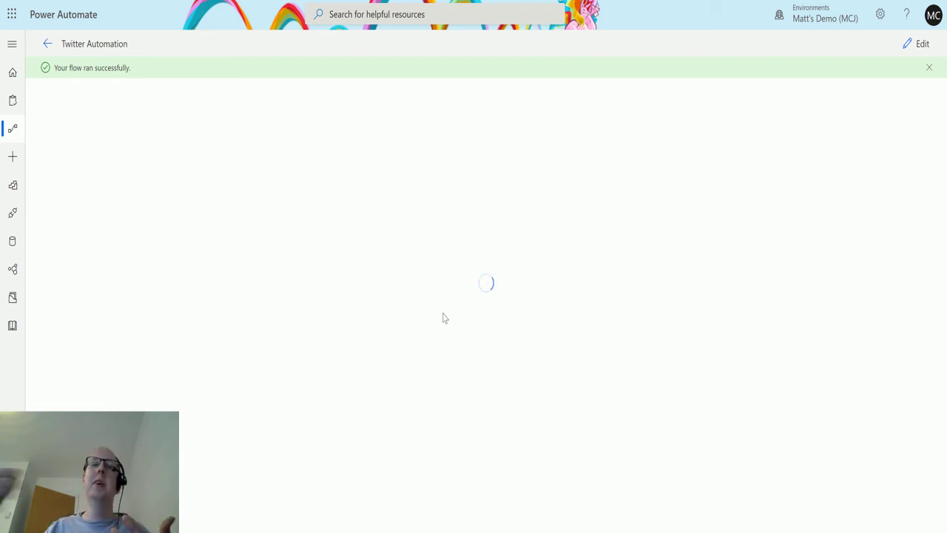
left_click(47, 44)
left_click(74, 404)
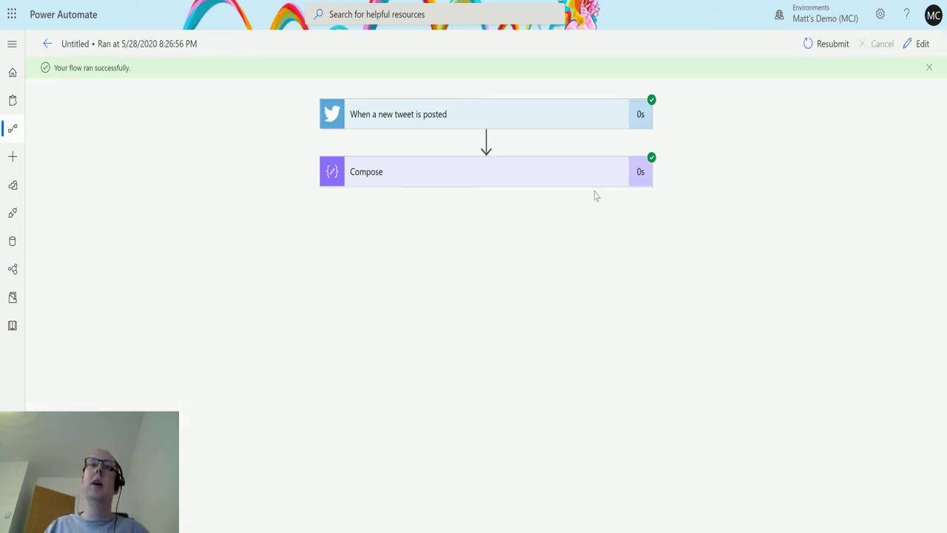
Step: Expand the tweet trigger in the run and examine its search text and the tweet and user details in the output body
left_click(488, 114)
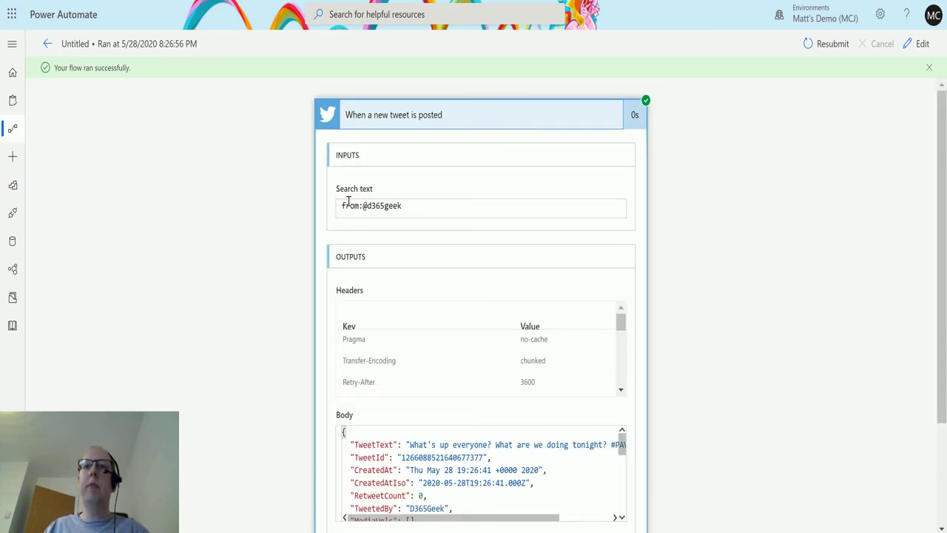
scroll(688, 167, "down", 1)
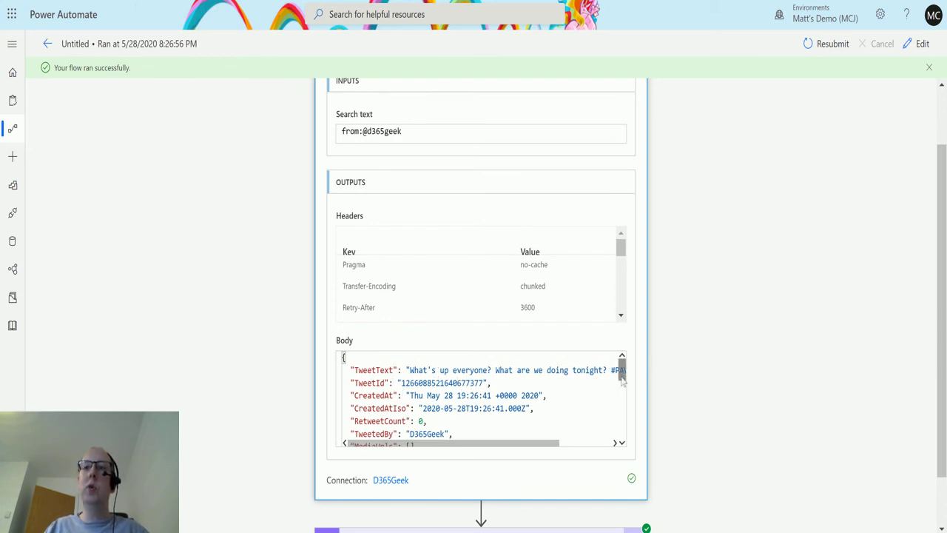
left_click_drag(622, 378, 622, 400)
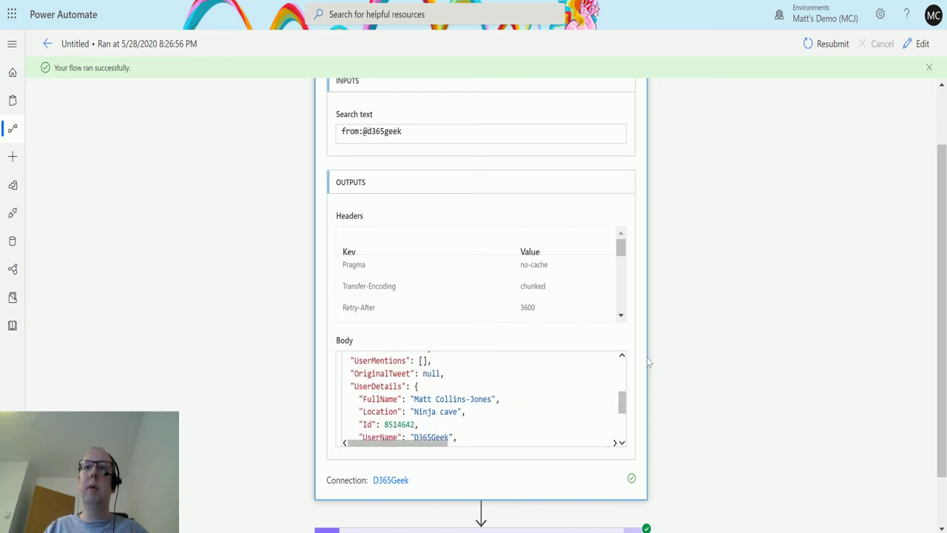
Step: Expand the Compose action in the run and compare its inputs and outputs with the posted tweet text
scroll(649, 362, "down", 1)
left_click(421, 490)
scroll(609, 288, "down", 3)
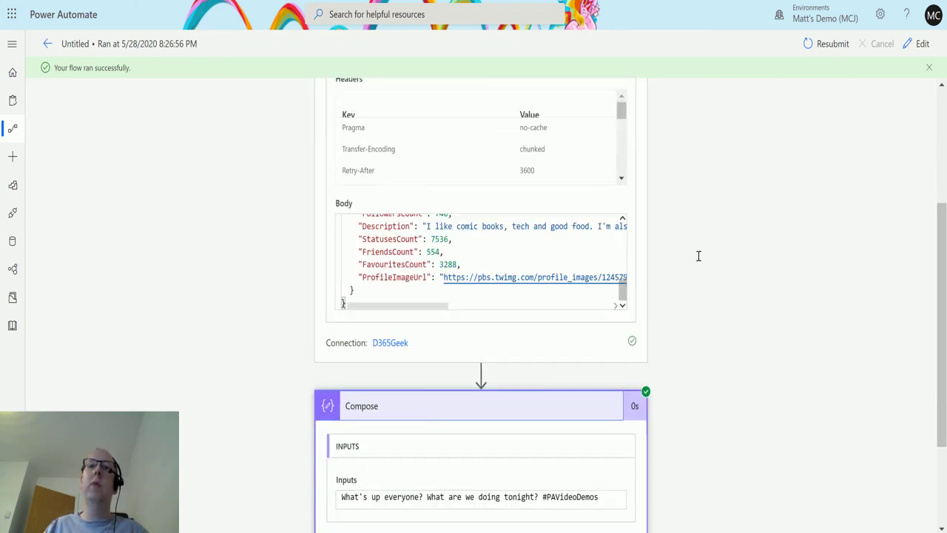
scroll(698, 256, "down", 2)
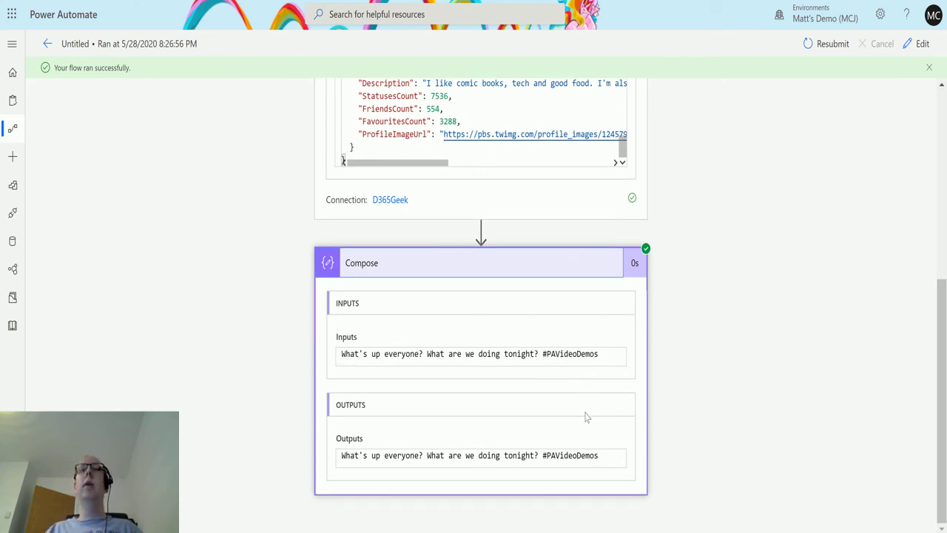
scroll(601, 429, "up", 2)
scroll(766, 366, "down", 2)
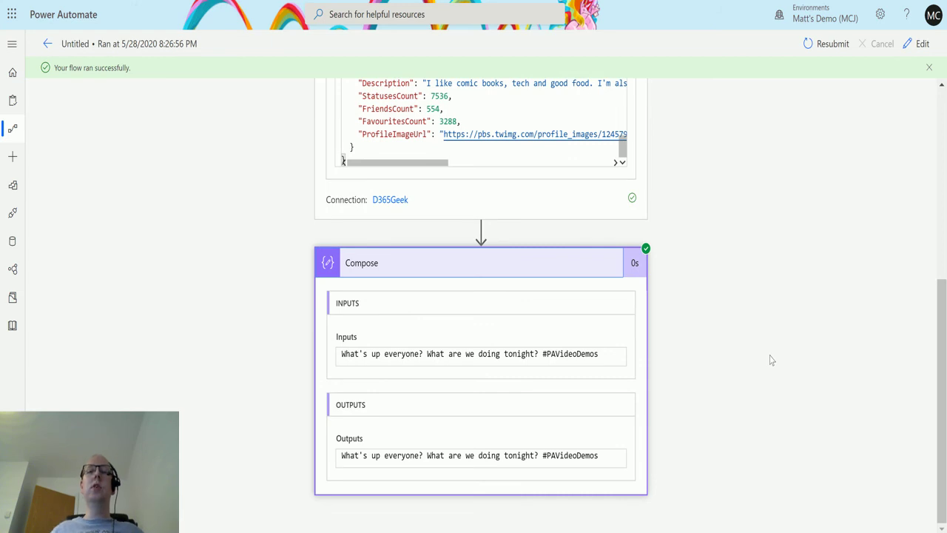